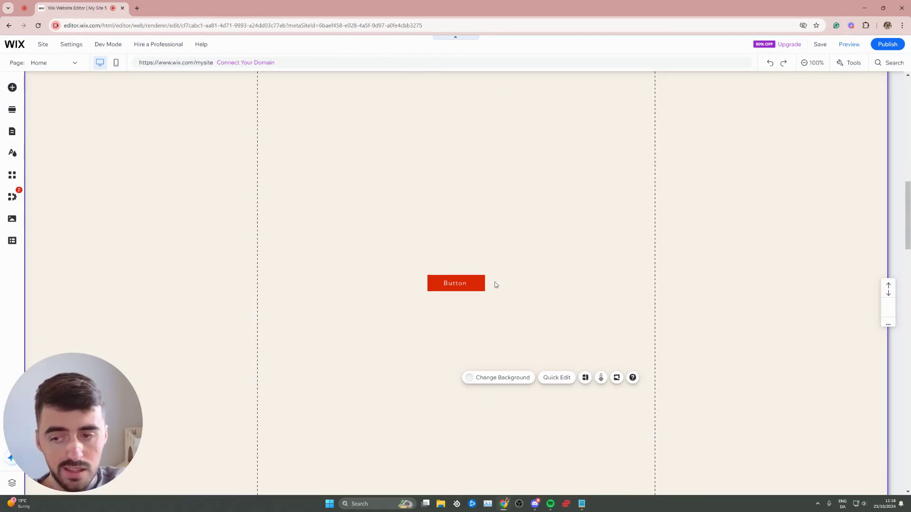
Drag the red button further to the right on the empty page.
{"action": "left_click", "coordinate": [463, 281]}
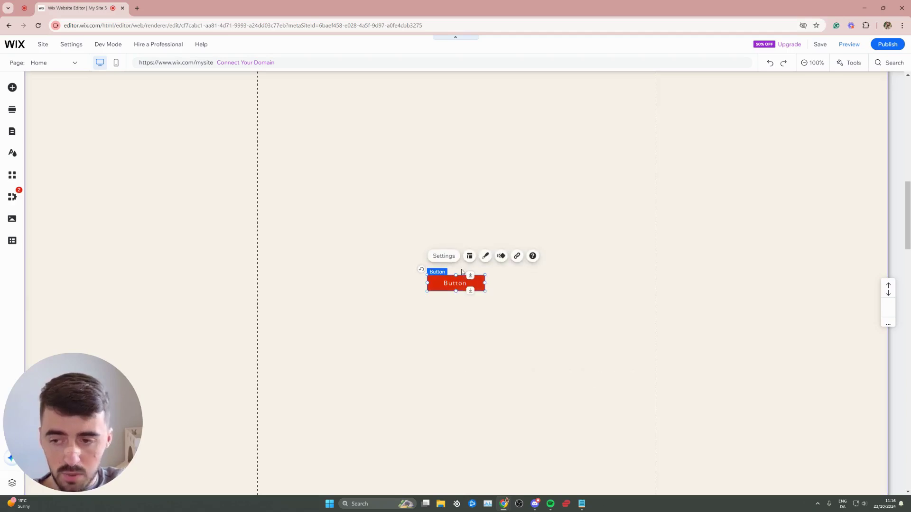
{"action": "left_click_drag", "start_coordinate": [460, 285], "coordinate": [586, 282]}
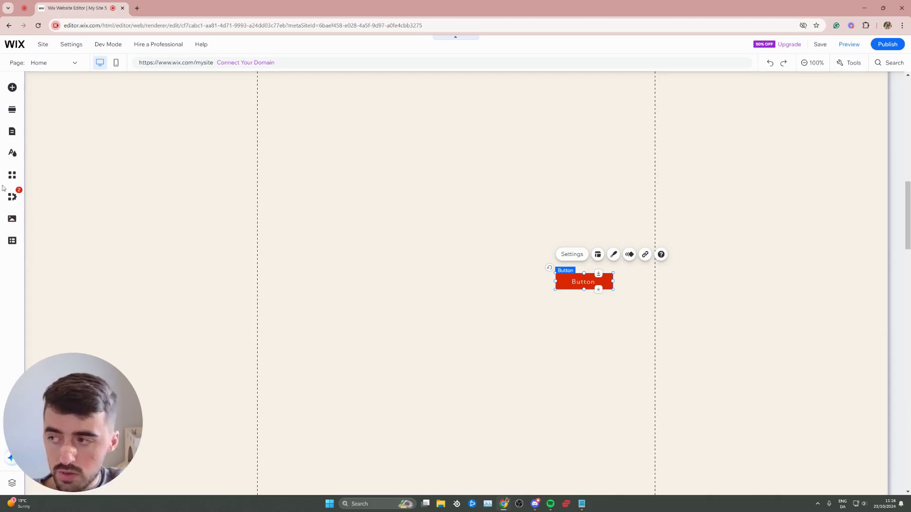
Place a stacked-books hover box from Interactive > Hover Boxes on the canvas, left of the button.
{"action": "left_click", "coordinate": [12, 88]}
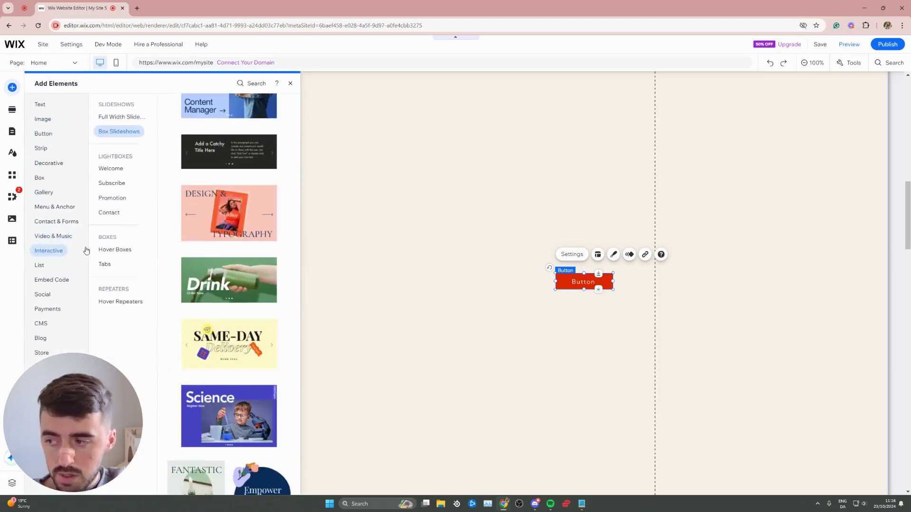
{"action": "mouse_move", "coordinate": [122, 252]}
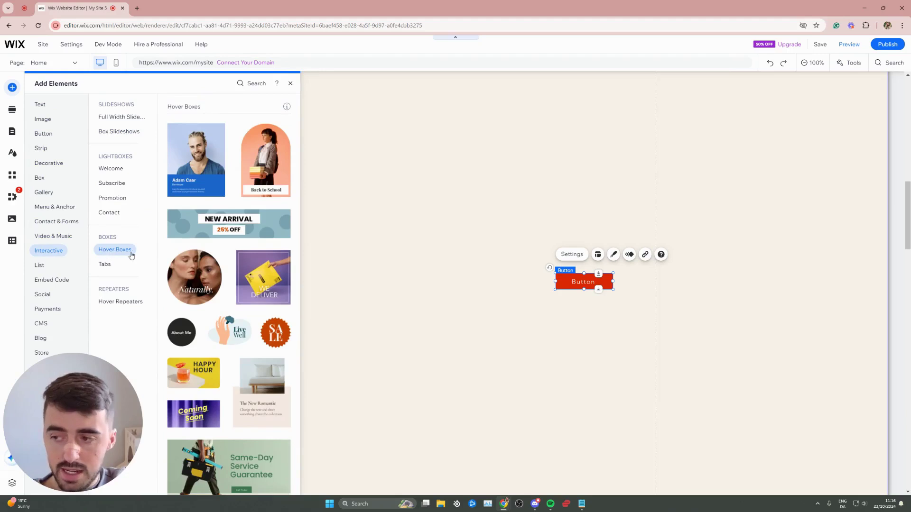
{"action": "scroll", "coordinate": [227, 230], "scroll_direction": "down", "scroll_amount": 6}
{"action": "scroll", "coordinate": [237, 247], "scroll_direction": "down", "scroll_amount": 2}
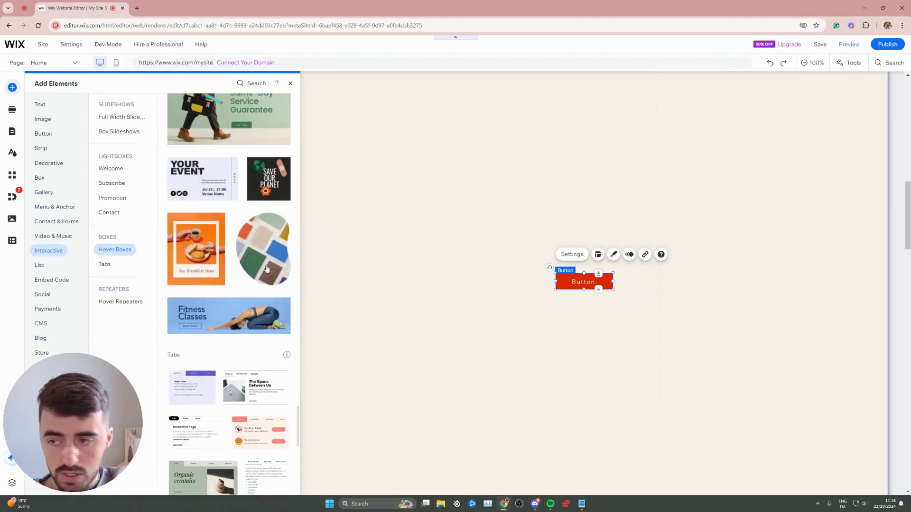
{"action": "left_click_drag", "start_coordinate": [266, 268], "coordinate": [401, 291]}
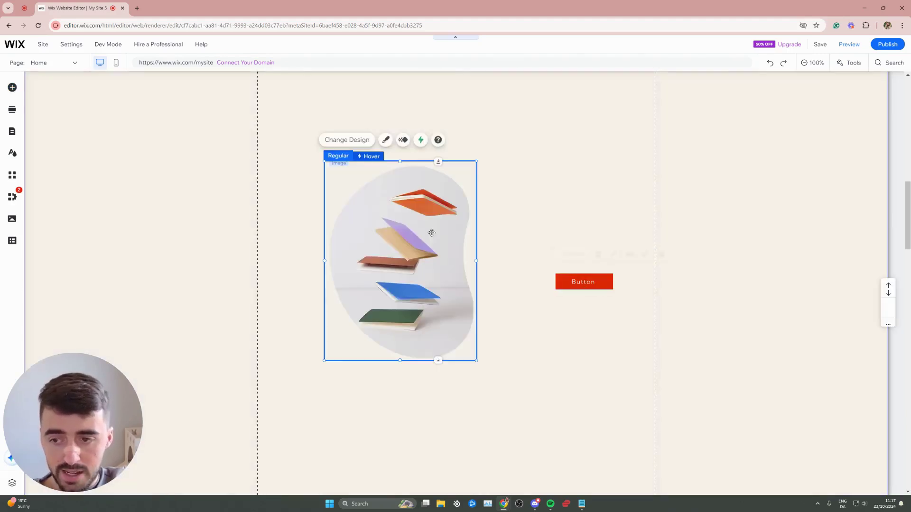
Delete the image from the hover box and check its Hover and Regular states.
{"action": "left_click", "coordinate": [374, 165]}
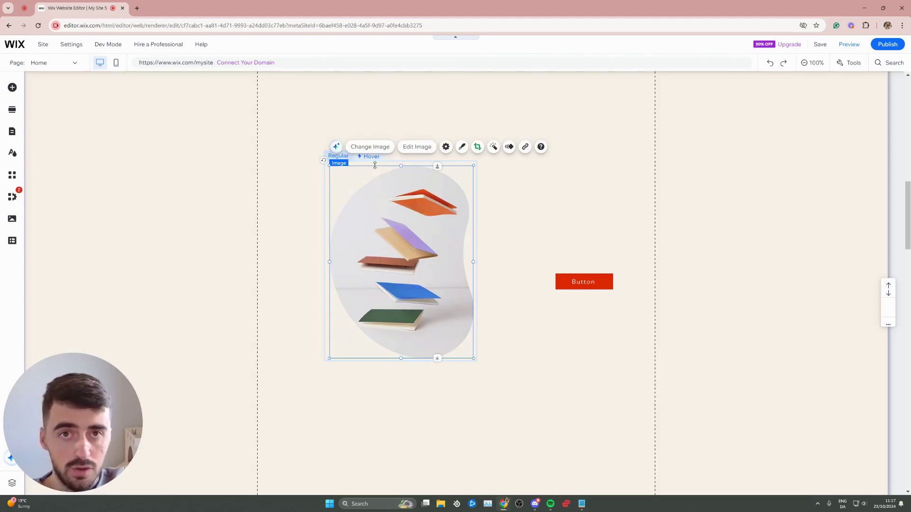
{"action": "key", "text": "Delete"}
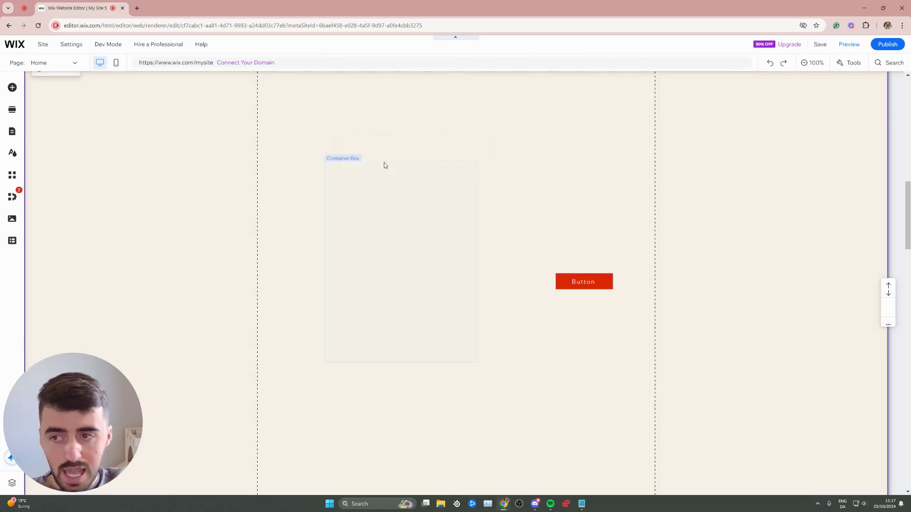
{"action": "left_click", "coordinate": [365, 173]}
{"action": "left_click", "coordinate": [368, 156]}
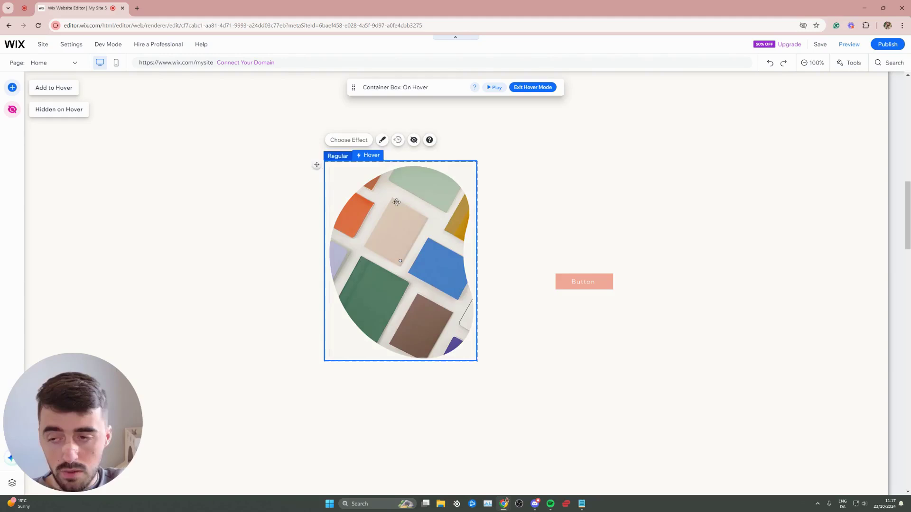
{"action": "left_click", "coordinate": [338, 157]}
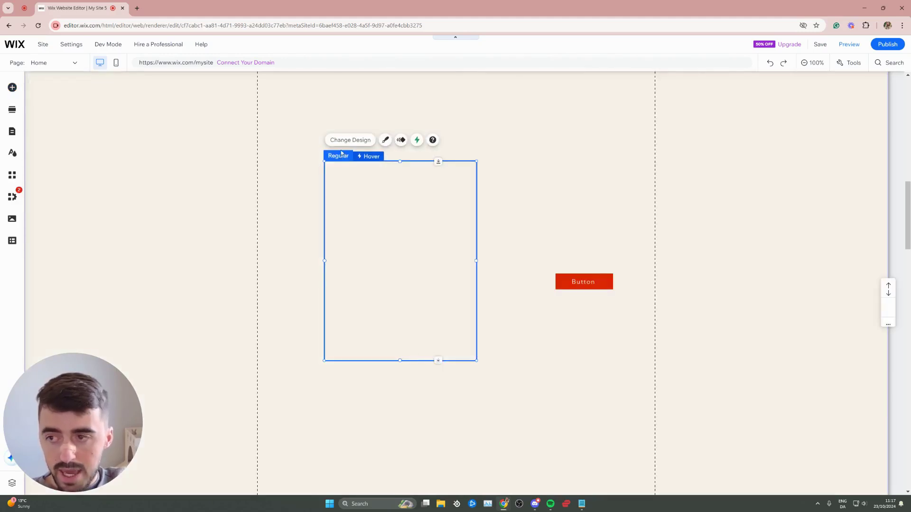
Shrink the hover box to about 229 × 98 and move the red button into it.
{"action": "left_click_drag", "start_coordinate": [400, 360], "coordinate": [400, 200]}
{"action": "left_click_drag", "start_coordinate": [476, 181], "coordinate": [469, 250]}
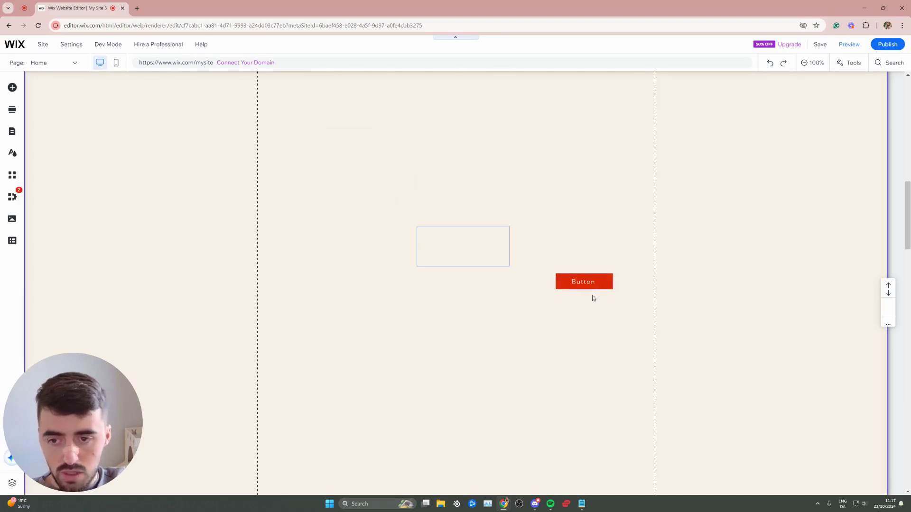
{"action": "left_click_drag", "start_coordinate": [586, 281], "coordinate": [470, 246]}
Drag the hover box's edges and corners inward until it hugs the red button.
{"action": "left_click", "coordinate": [397, 230]}
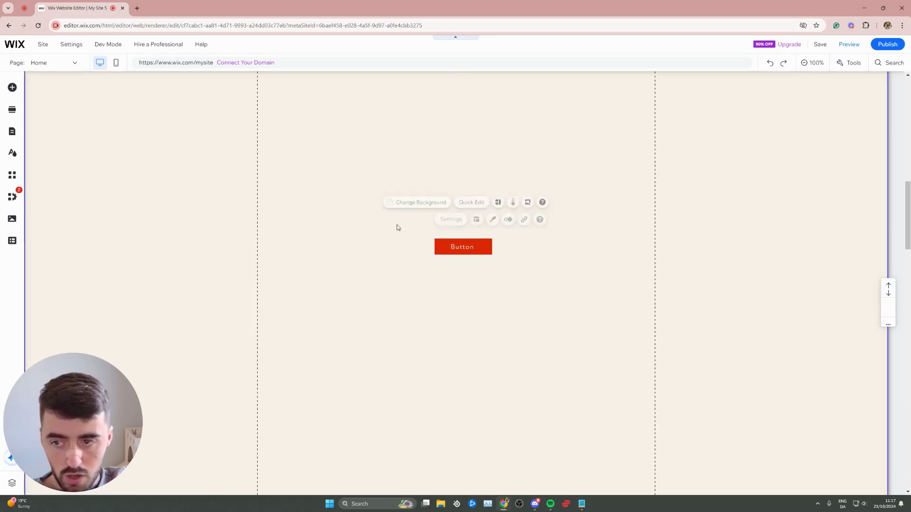
{"action": "left_click", "coordinate": [417, 256]}
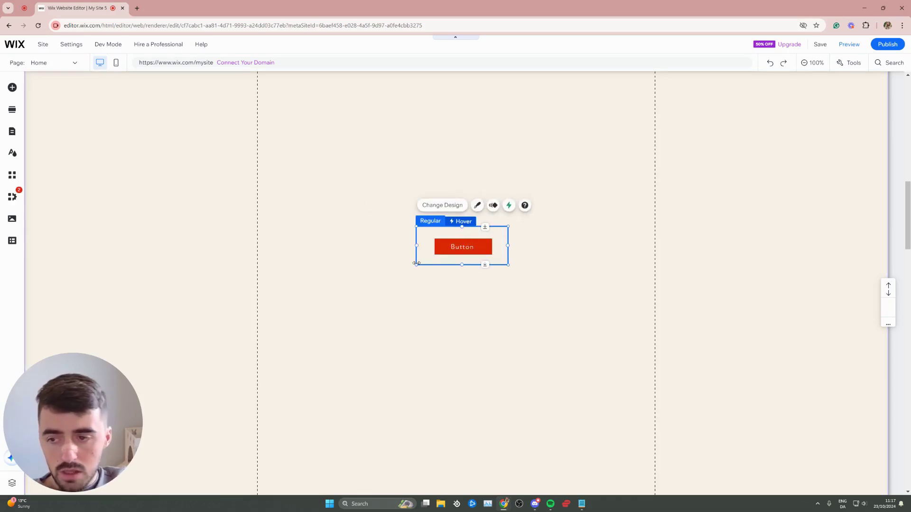
{"action": "left_click_drag", "start_coordinate": [416, 266], "coordinate": [422, 364]}
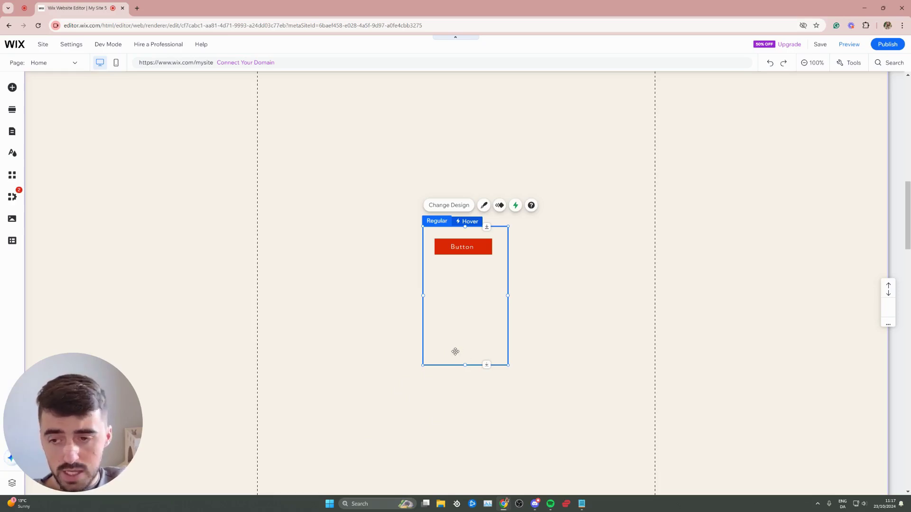
{"action": "left_click_drag", "start_coordinate": [465, 364], "coordinate": [474, 255]}
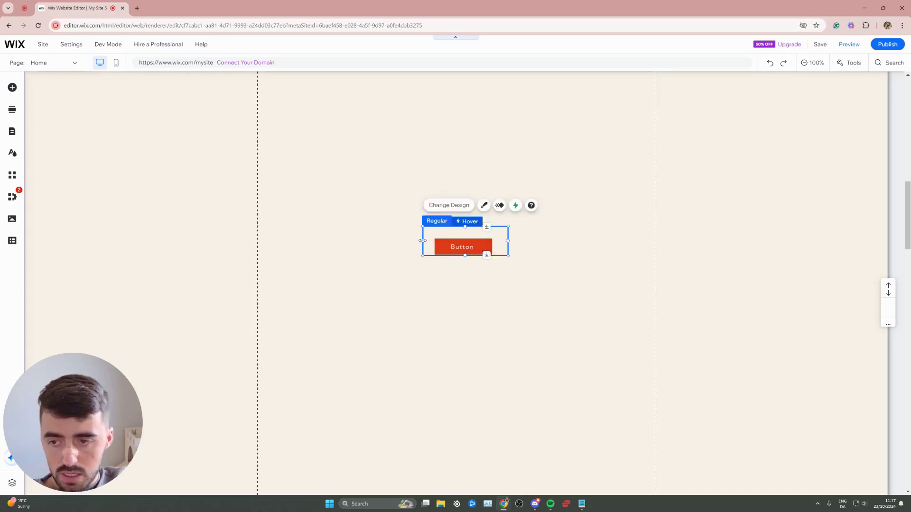
{"action": "left_click_drag", "start_coordinate": [423, 240], "coordinate": [433, 240]}
{"action": "left_click_drag", "start_coordinate": [507, 227], "coordinate": [495, 236]}
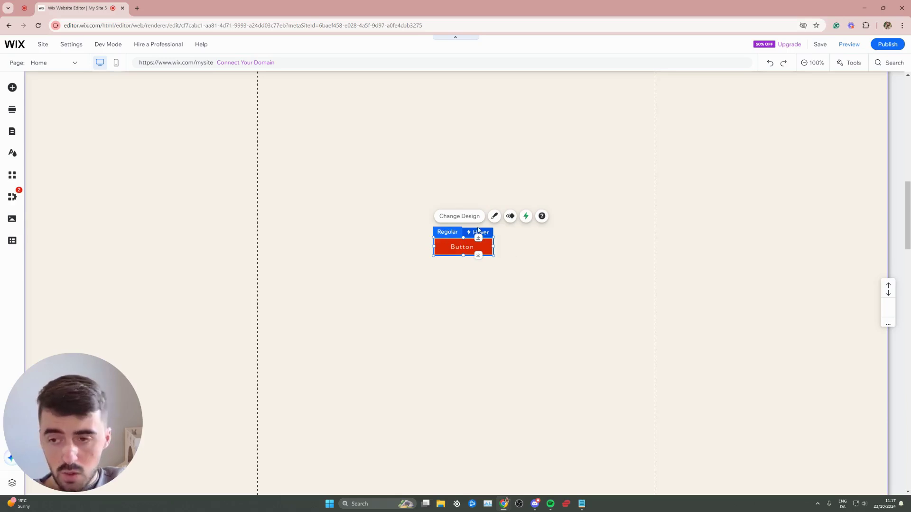
In the hover state, add a themed Heading 3 below the button and narrow it to fit.
{"action": "left_click", "coordinate": [472, 232]}
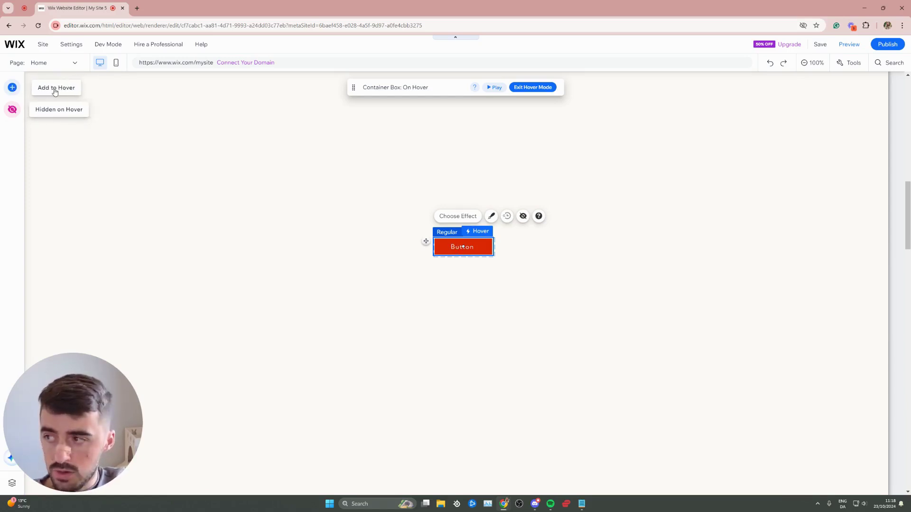
{"action": "left_click", "coordinate": [55, 92]}
{"action": "left_click", "coordinate": [43, 118]}
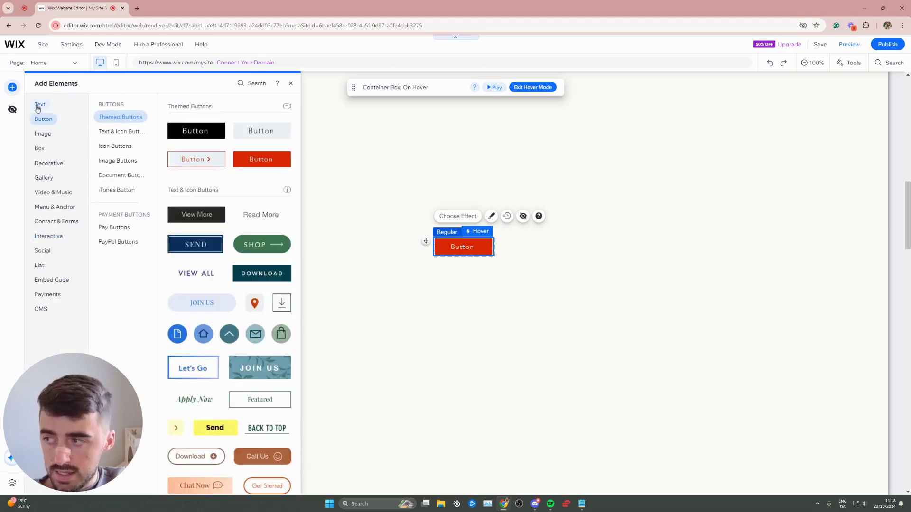
{"action": "left_click", "coordinate": [42, 105]}
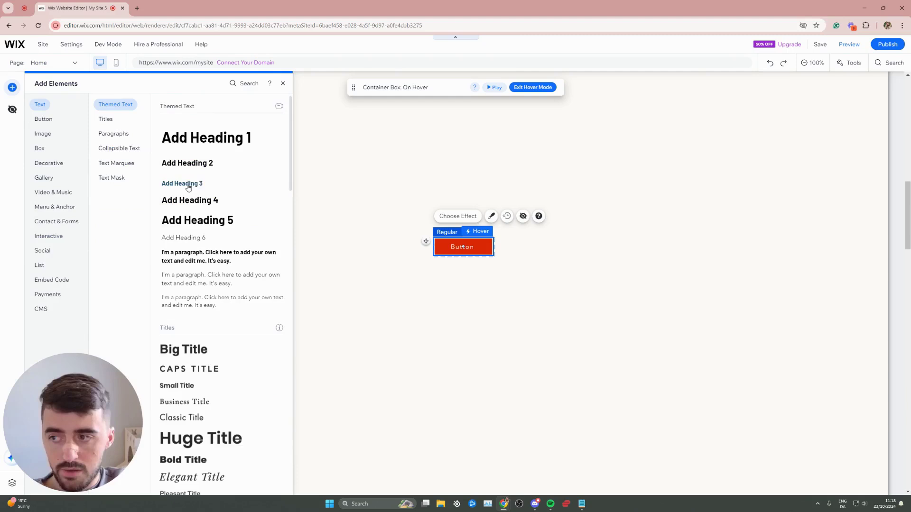
{"action": "left_click_drag", "start_coordinate": [188, 187], "coordinate": [489, 274]}
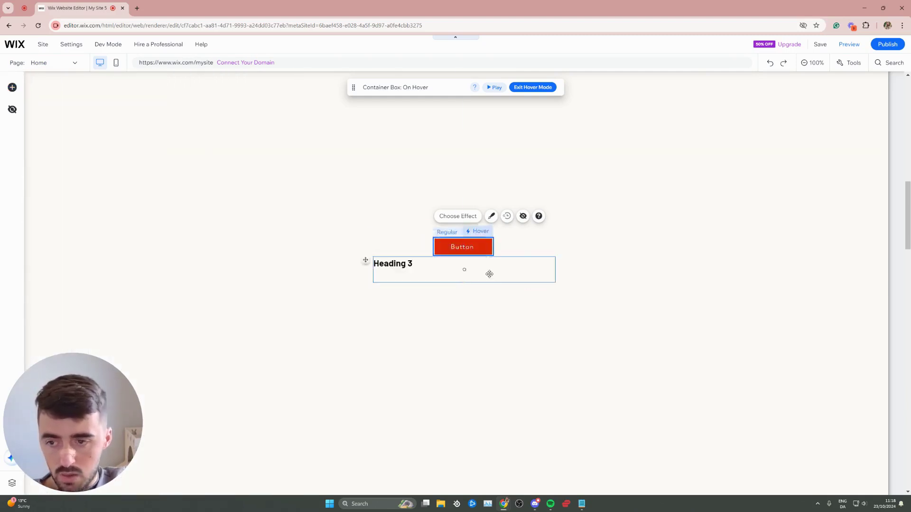
{"action": "left_click_drag", "start_coordinate": [558, 274], "coordinate": [465, 261]}
{"action": "left_click", "coordinate": [488, 260]}
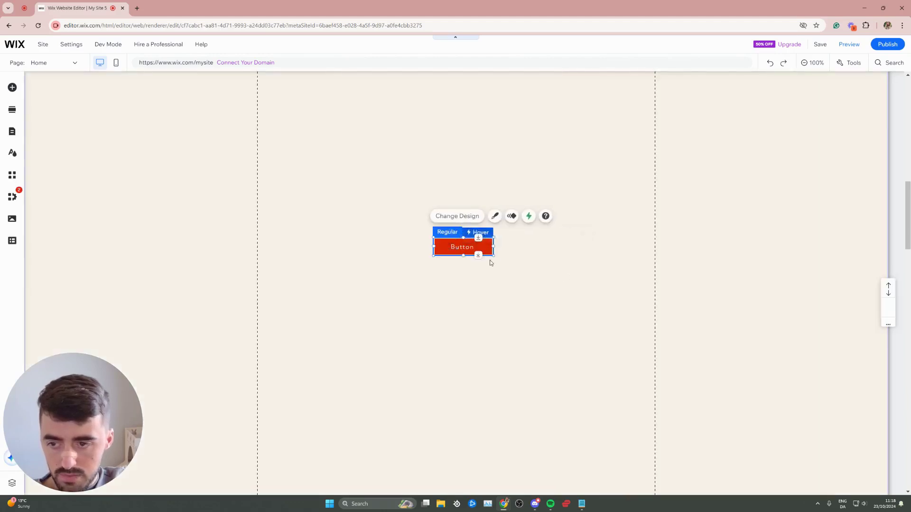
{"action": "left_click", "coordinate": [477, 232]}
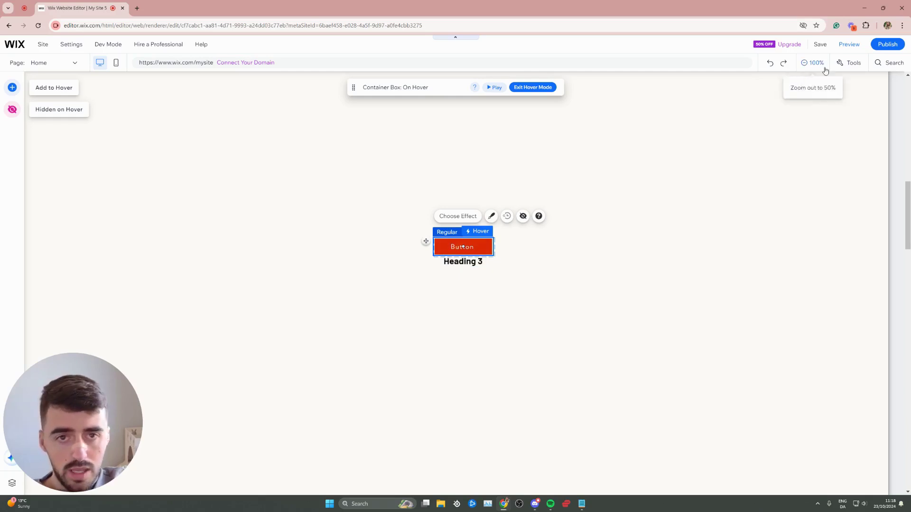
Move Heading 3 onto the button's spot in hover mode, then exit hover mode.
{"action": "left_click", "coordinate": [848, 44]}
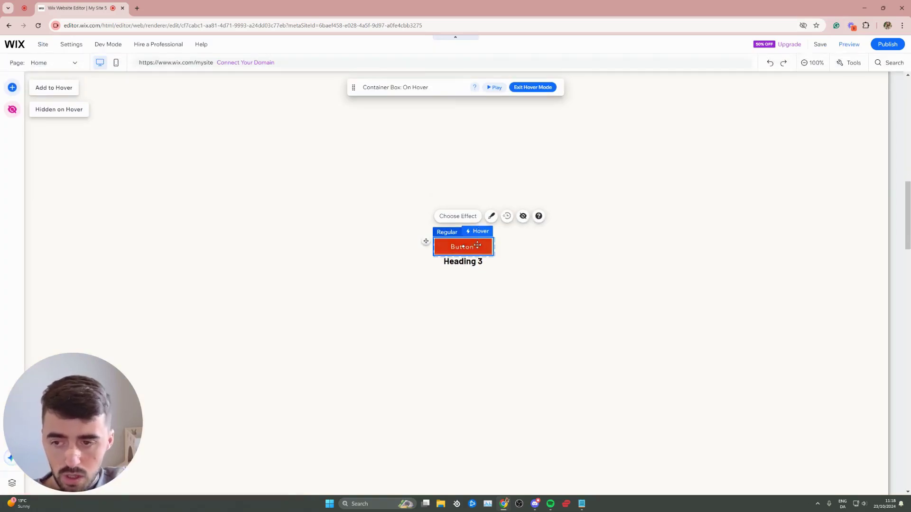
{"action": "left_click_drag", "start_coordinate": [472, 247], "coordinate": [467, 254]}
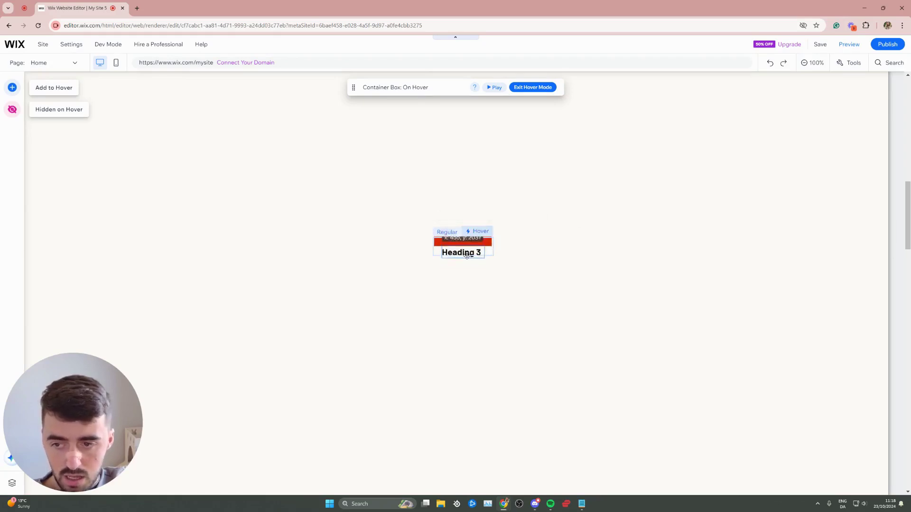
{"action": "left_click", "coordinate": [532, 87]}
Preview the site, return to the editor, and select Heading 3 in the hover state.
{"action": "left_click", "coordinate": [845, 45]}
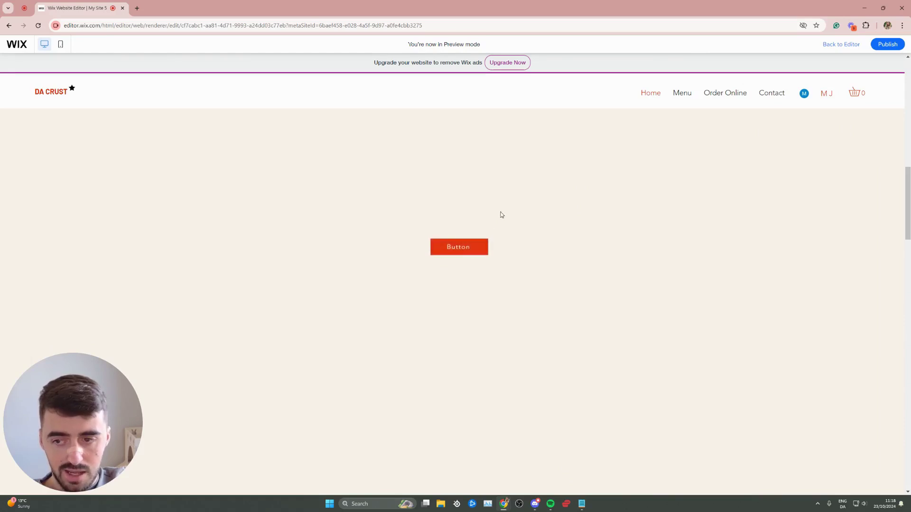
{"action": "left_click", "coordinate": [827, 46]}
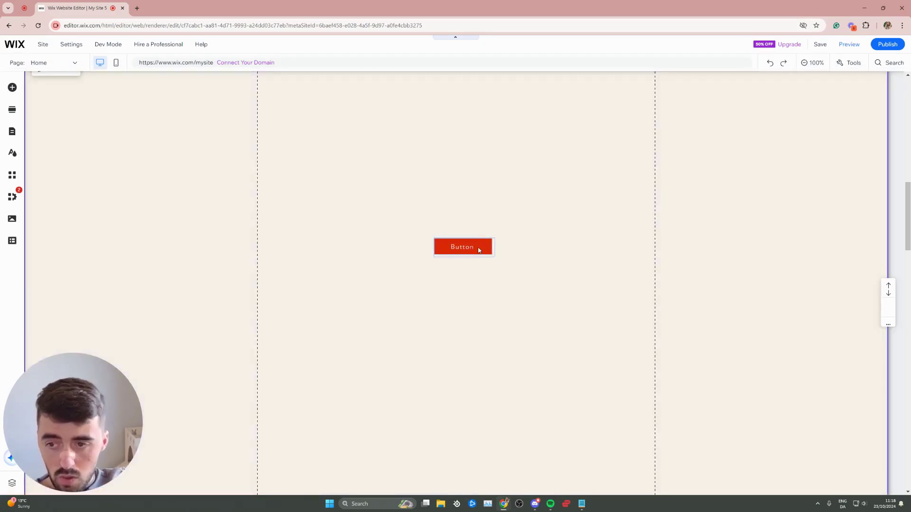
{"action": "left_click", "coordinate": [478, 249]}
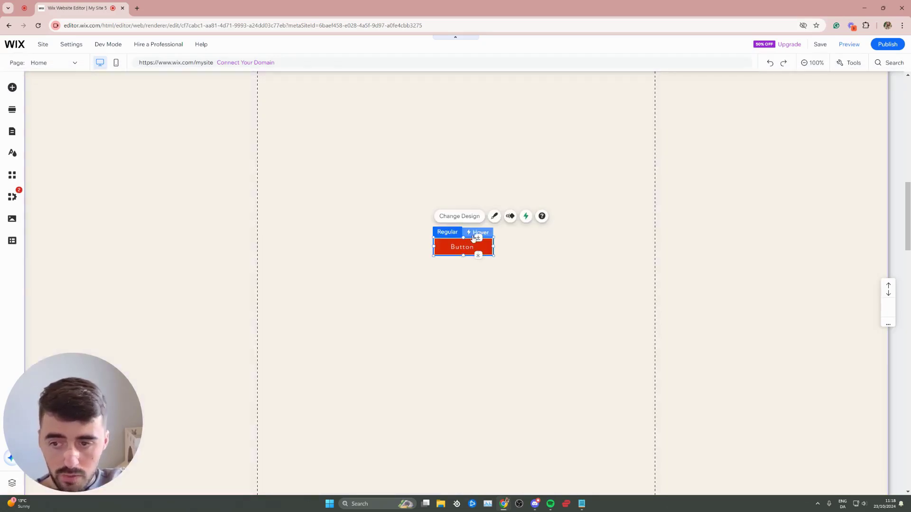
{"action": "left_click", "coordinate": [473, 235]}
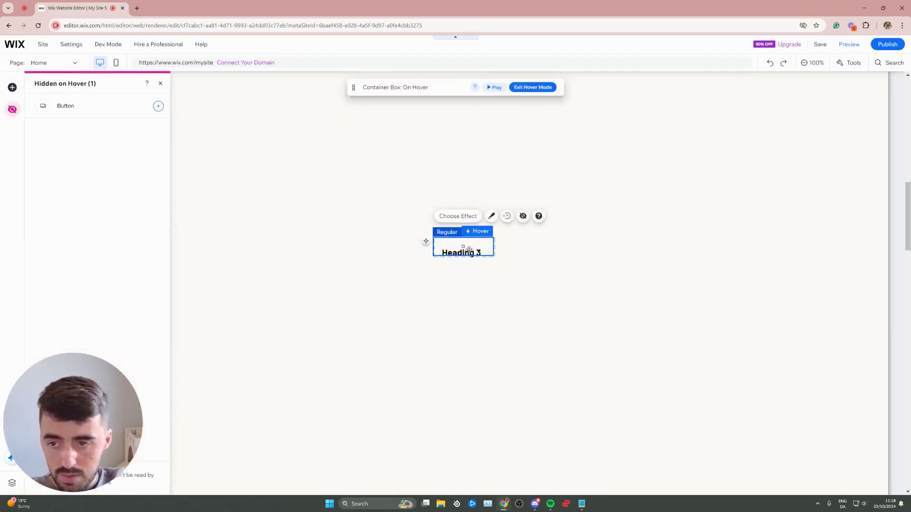
{"action": "left_click", "coordinate": [469, 250]}
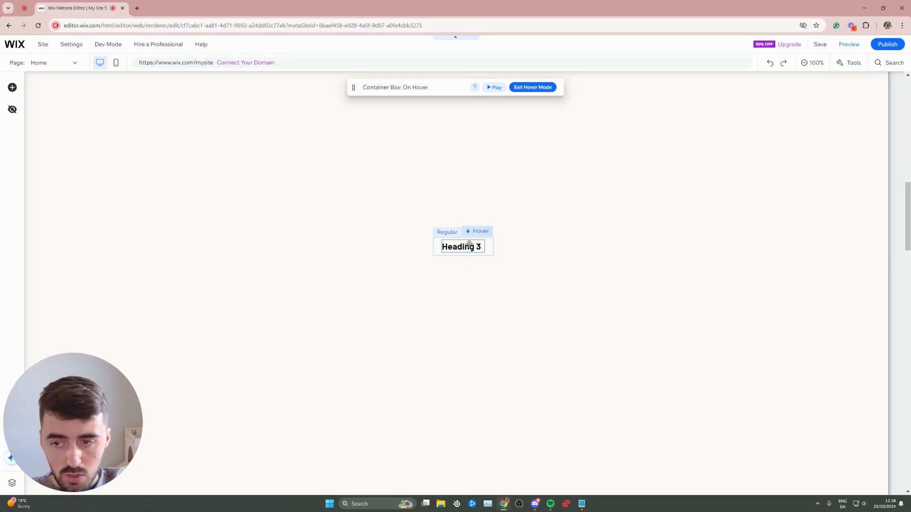
{"action": "left_click", "coordinate": [469, 245]}
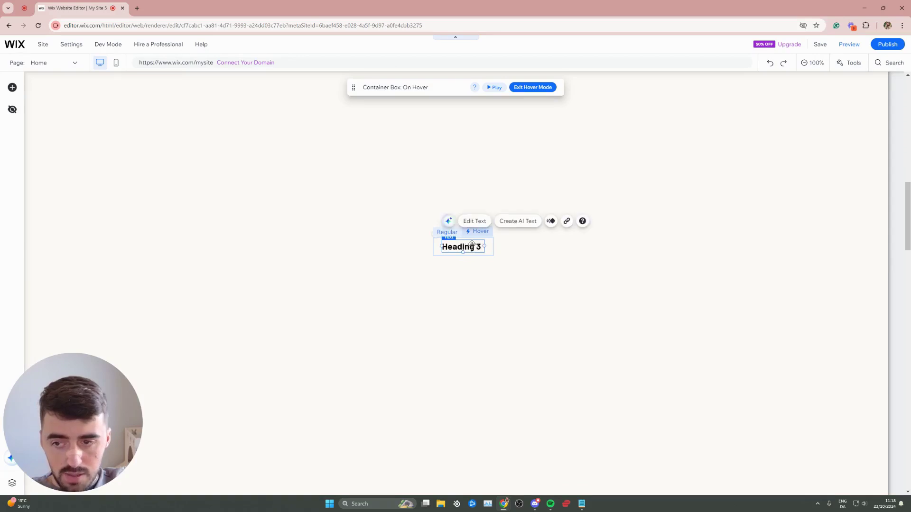
In Preview, hover over the red button to confirm Heading 3 replaces it.
{"action": "left_click", "coordinate": [835, 47]}
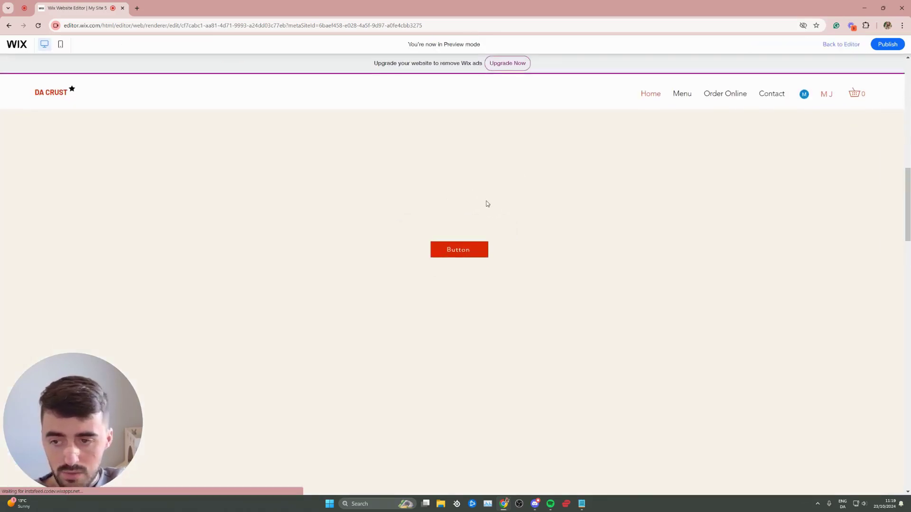
{"action": "mouse_move", "coordinate": [468, 249]}
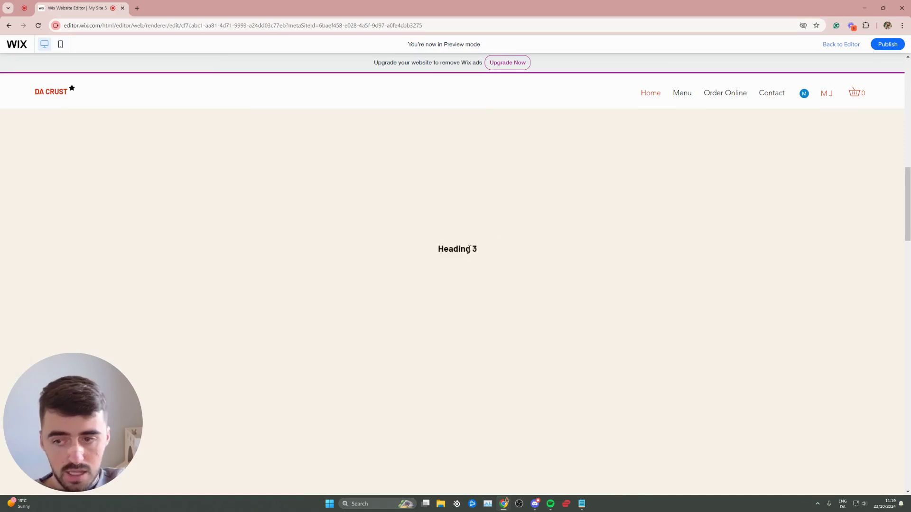